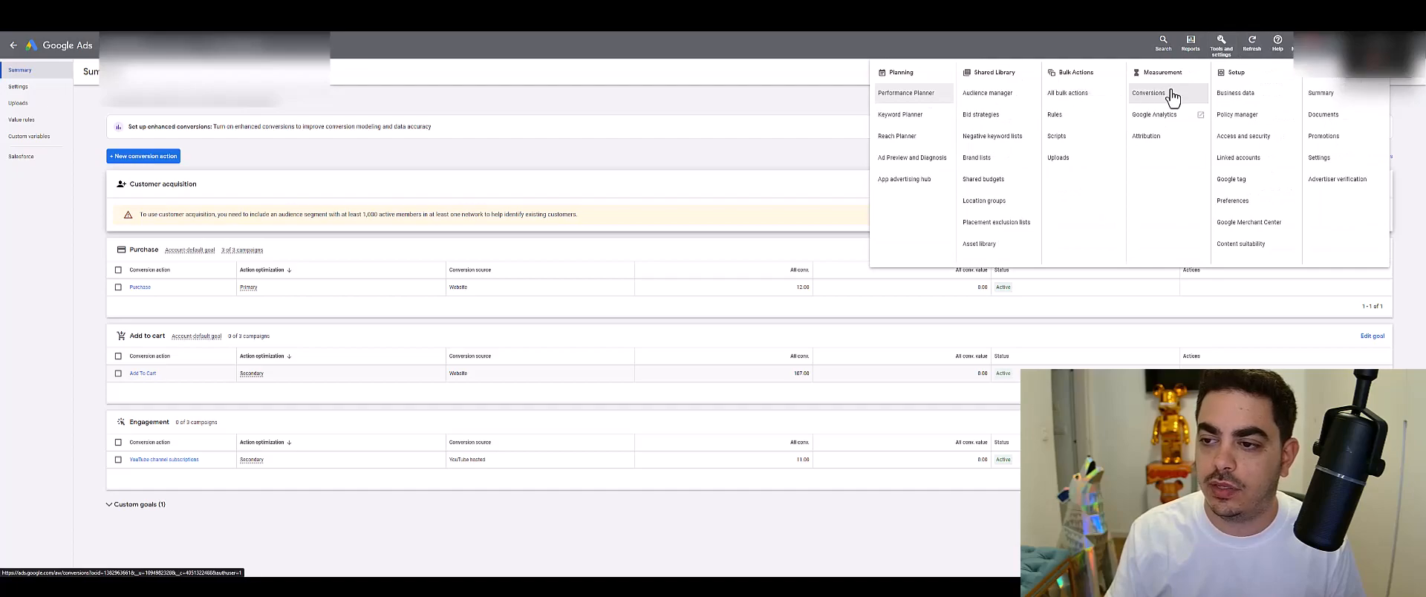
Step: Open the settings of the Purchase conversion action for editing
click(345, 305)
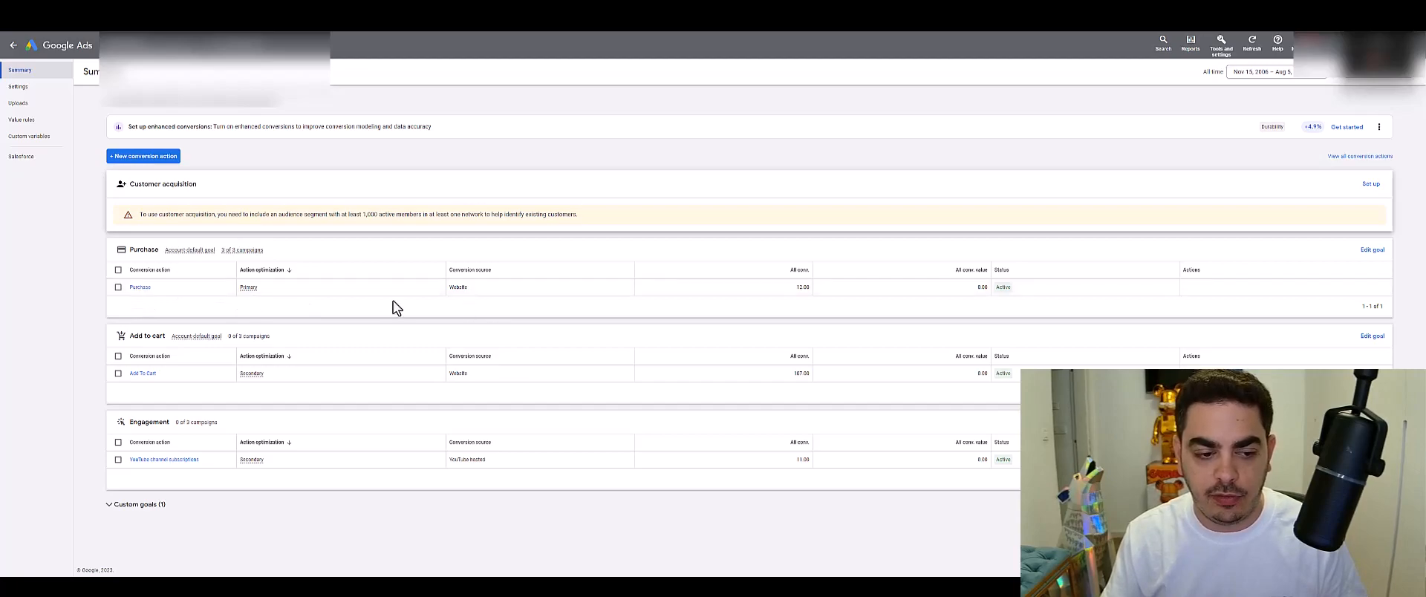
click(139, 288)
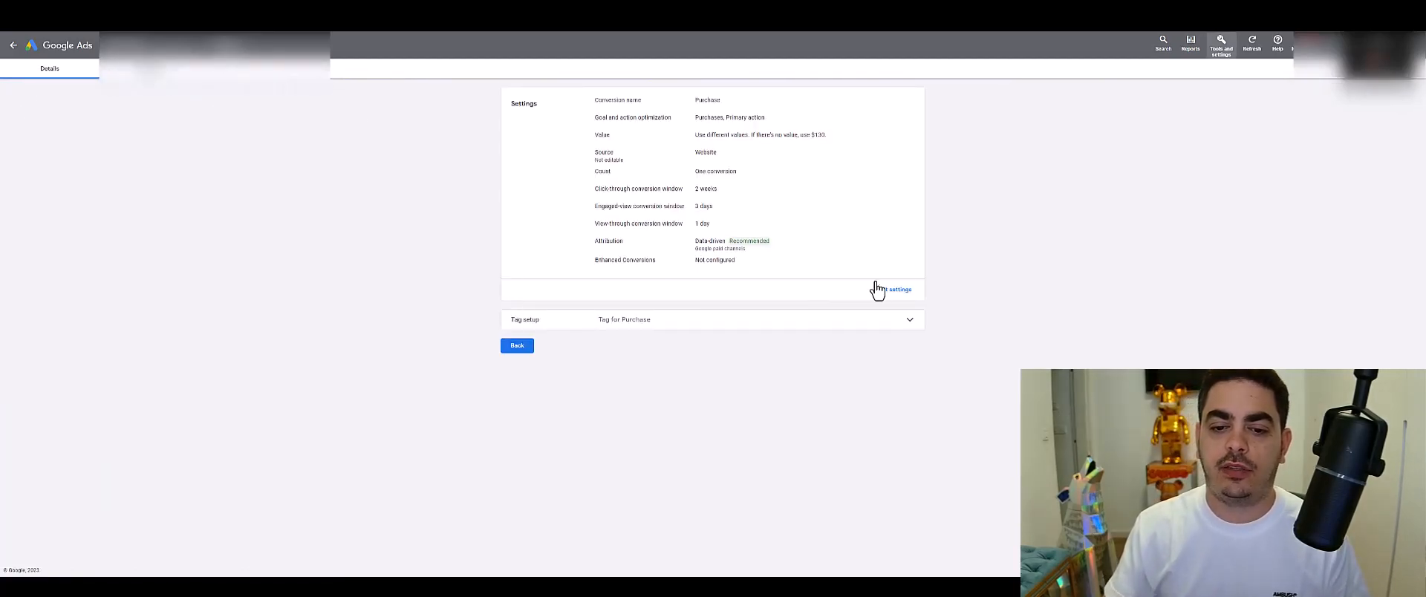
click(894, 291)
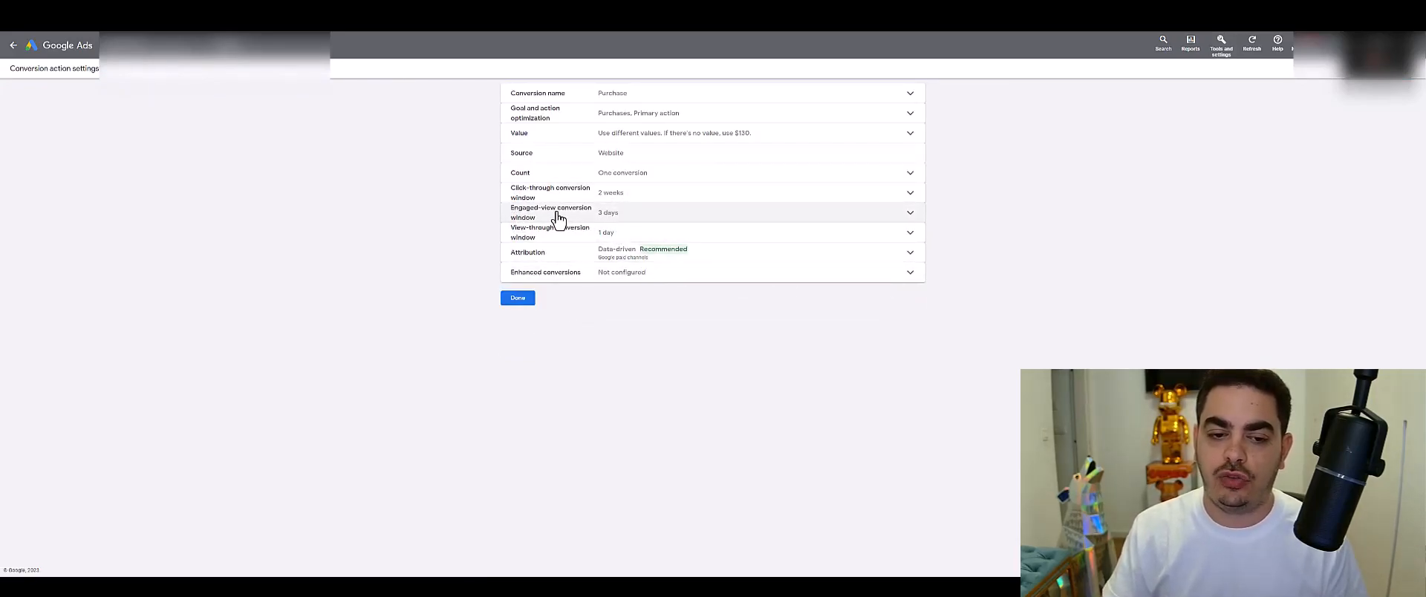
Step: Examine the available durations for the view-through conversion window, then cancel without changing it
click(615, 239)
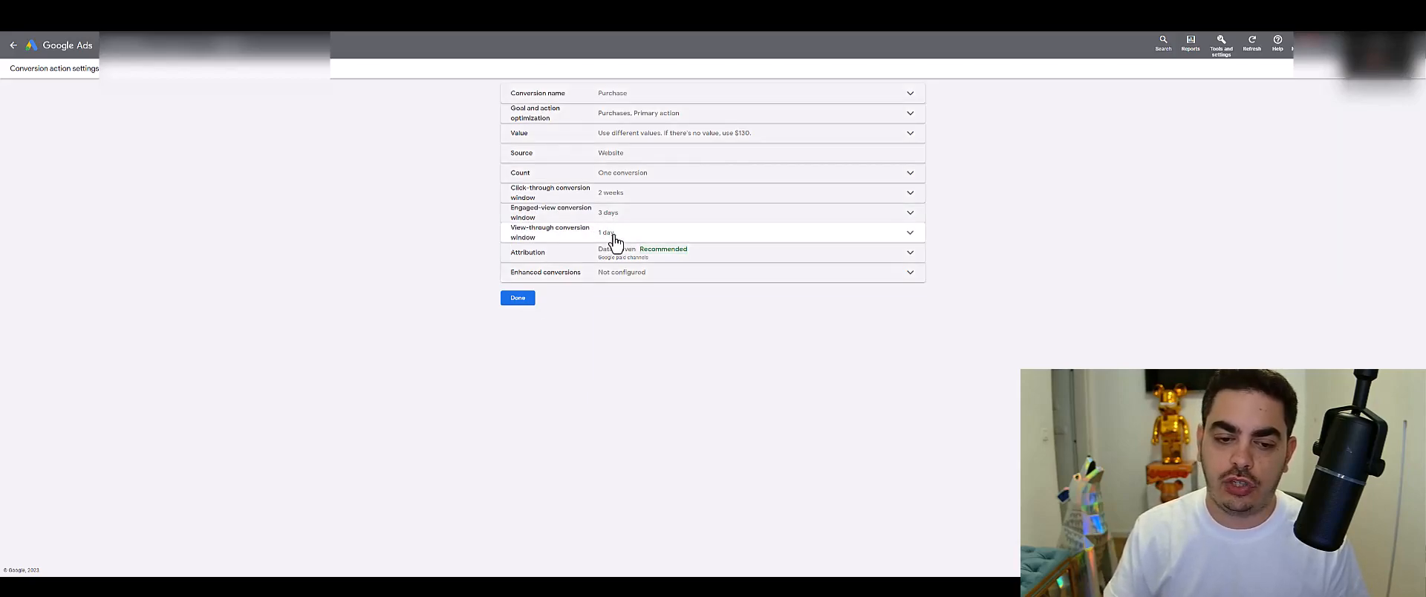
click(616, 272)
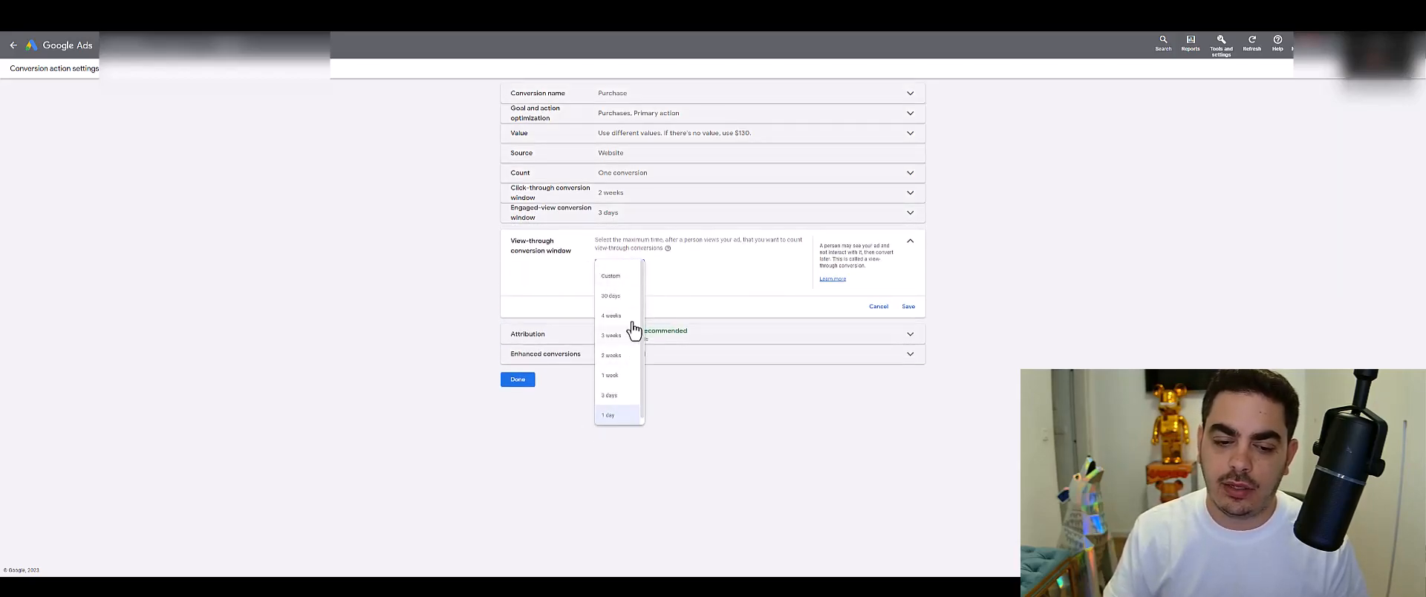
click(881, 312)
click(880, 307)
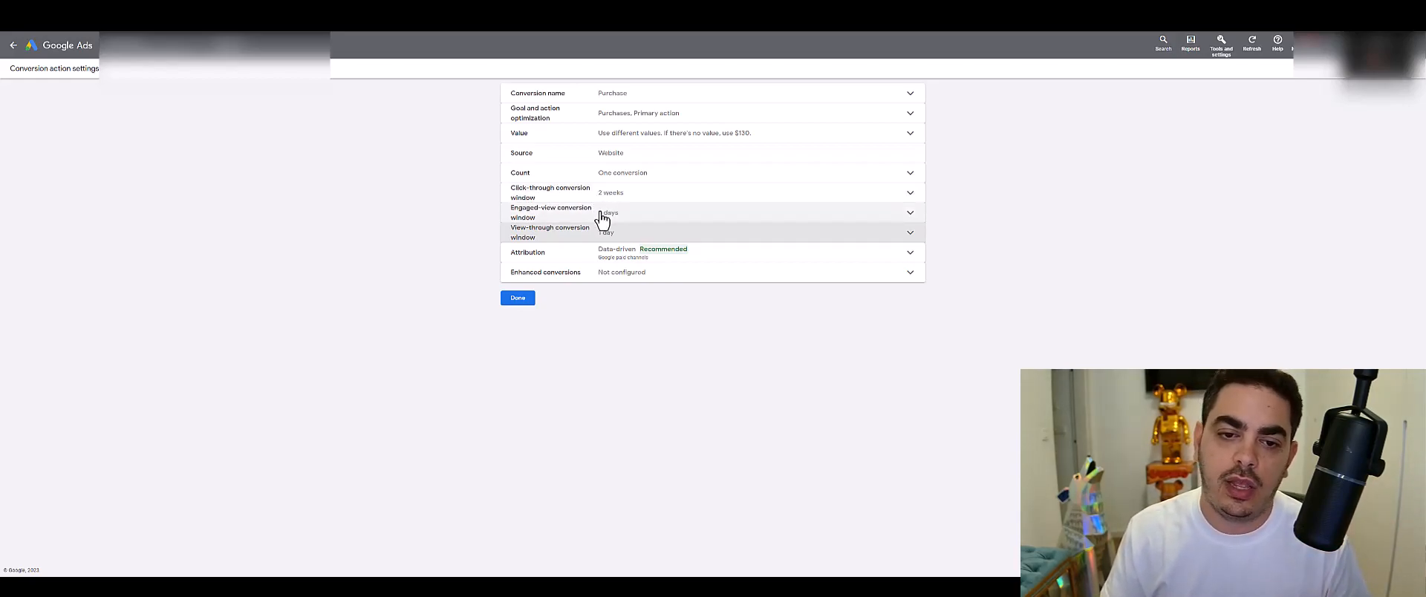
Step: Examine the goal categories and the primary and secondary action options under goal and action optimization, then cancel
click(671, 117)
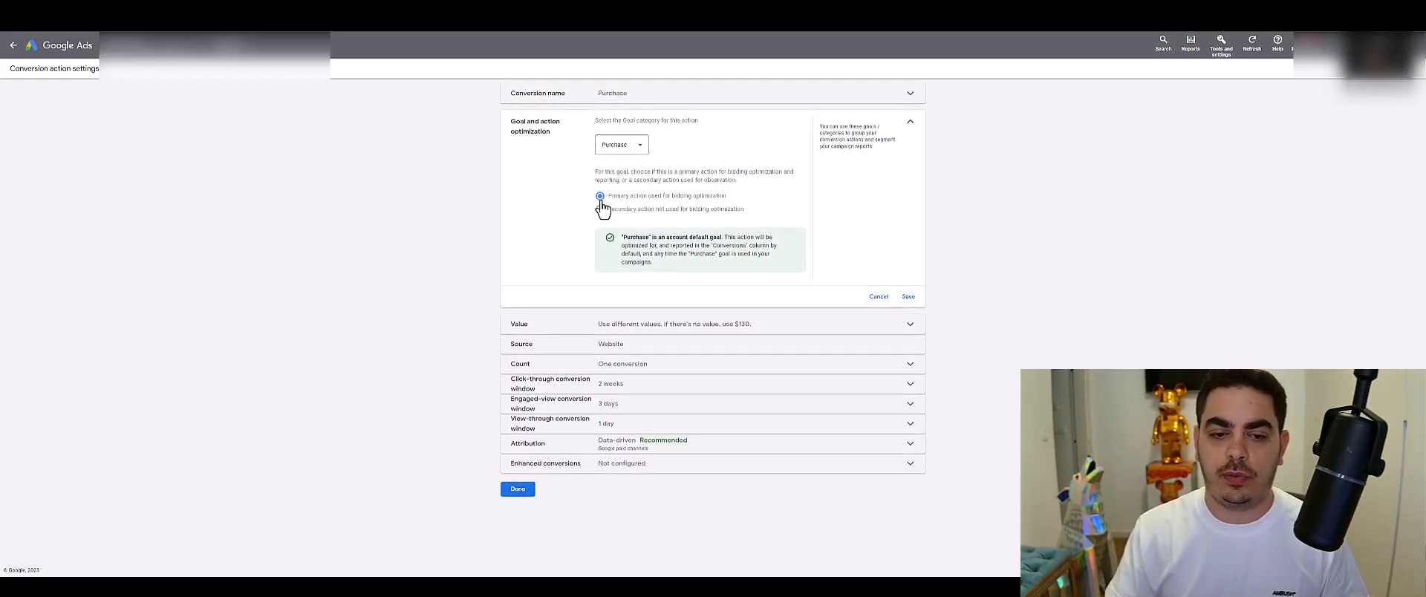
click(630, 151)
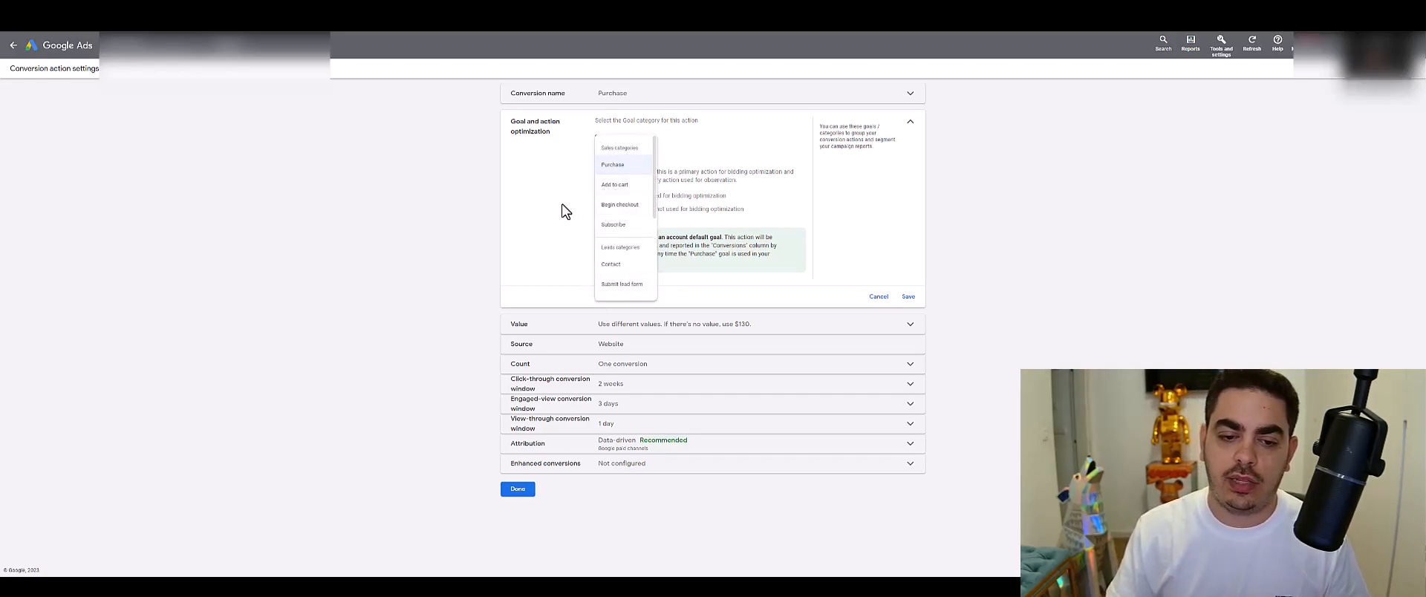
click(582, 270)
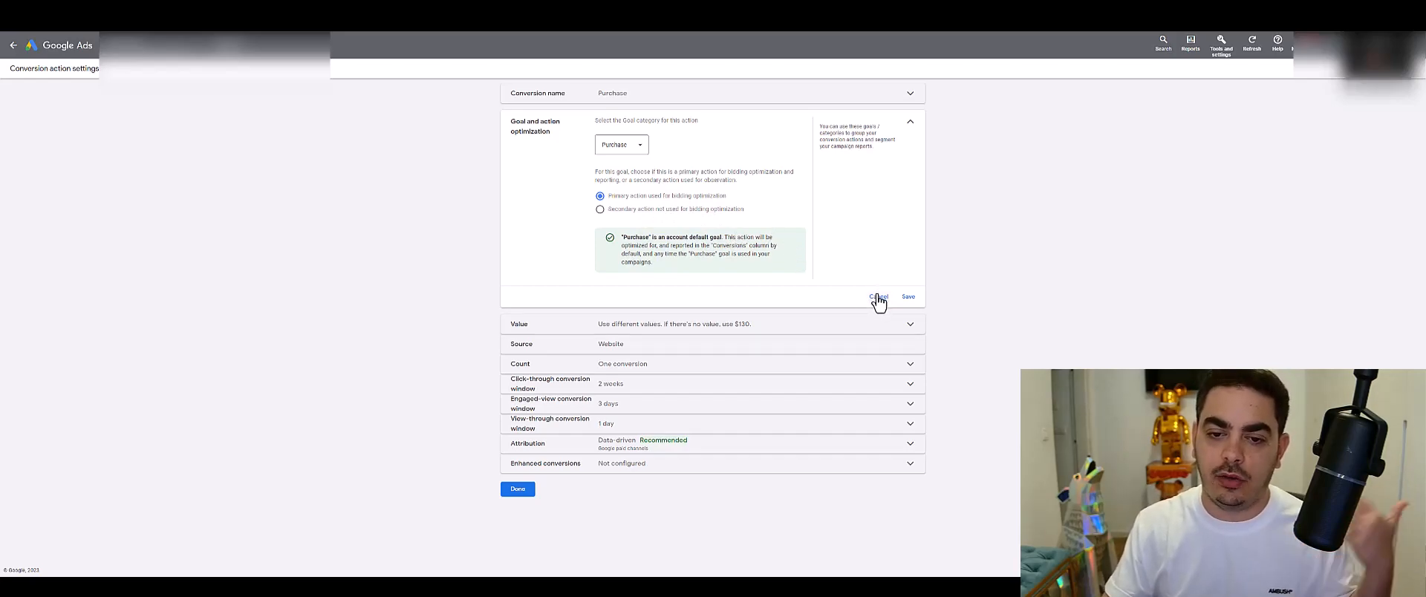
click(877, 297)
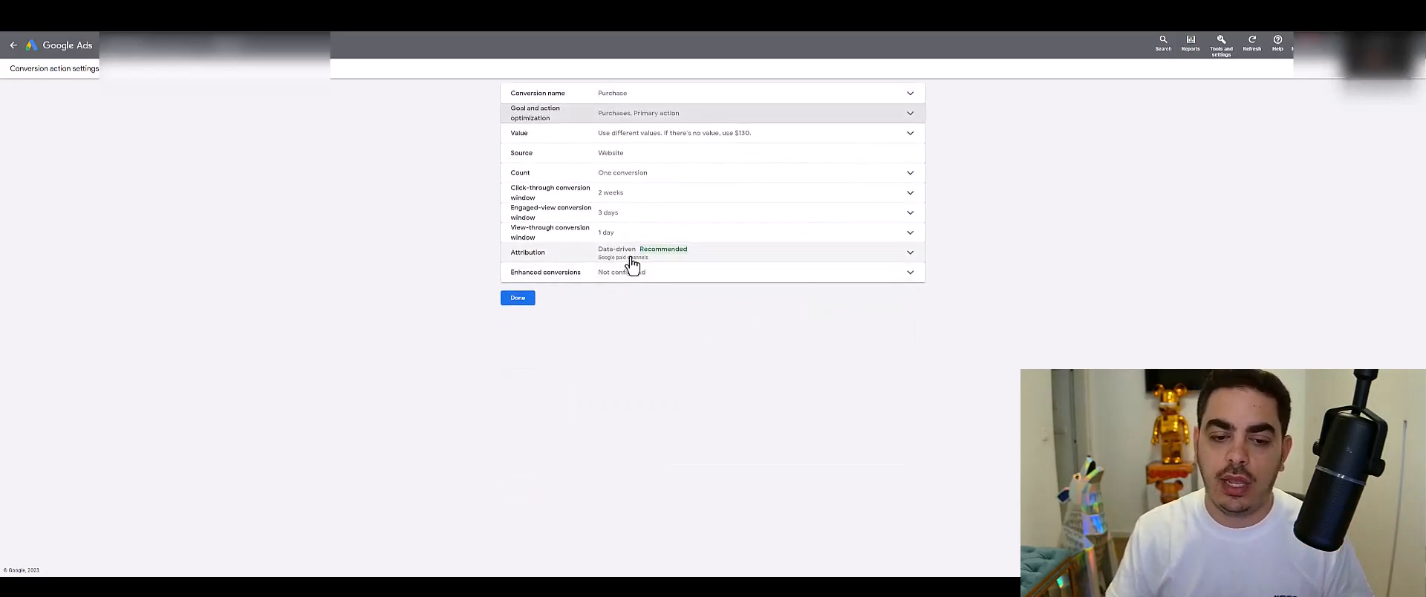
Step: Examine the attribution models offered for the Purchase conversion action, then finish editing and return to the conversions summary
click(632, 265)
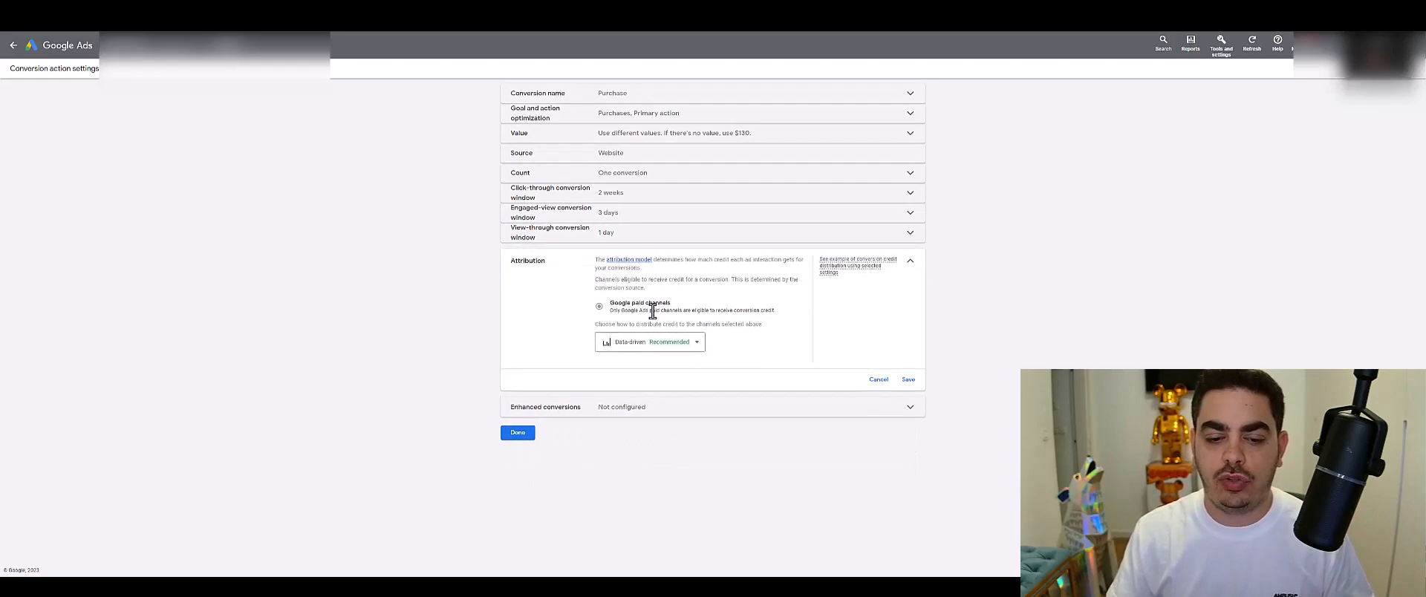
click(639, 355)
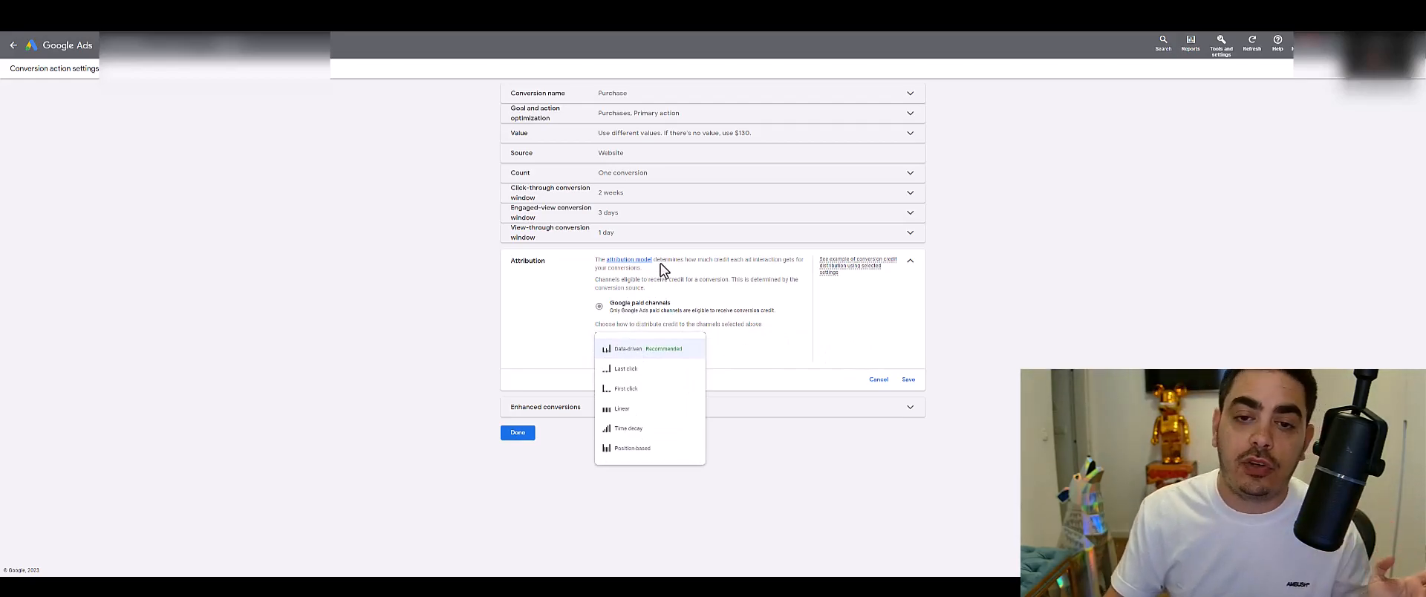
click(532, 308)
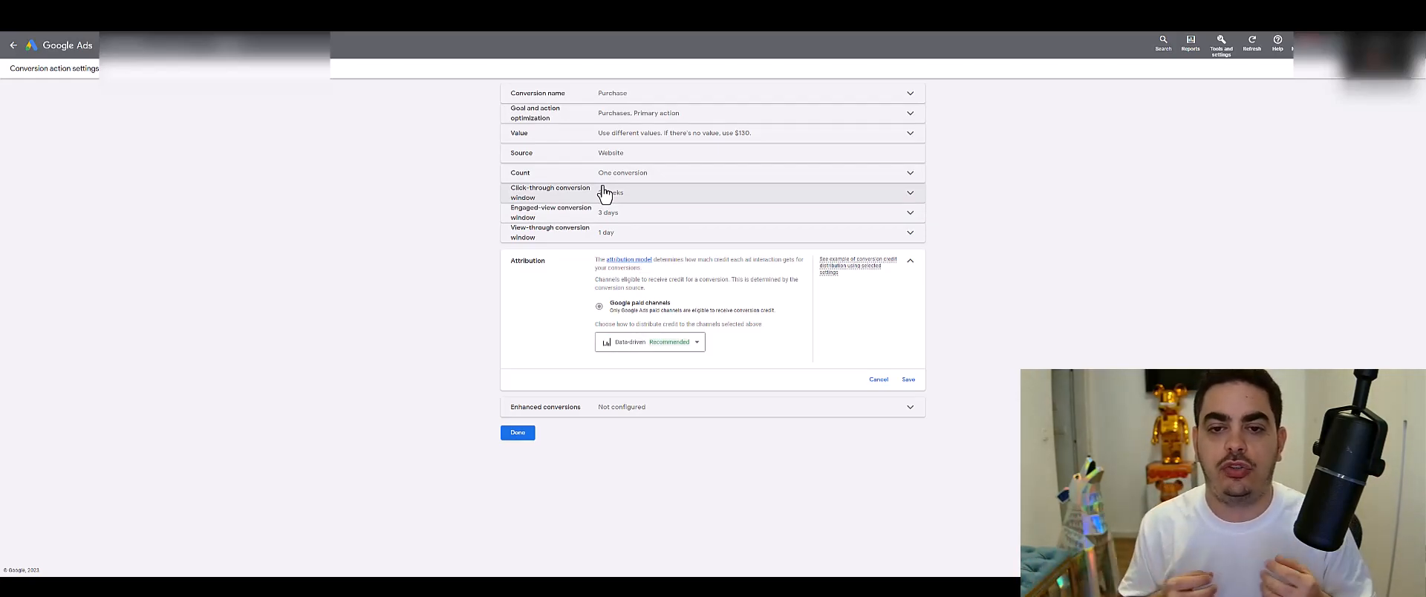
click(518, 433)
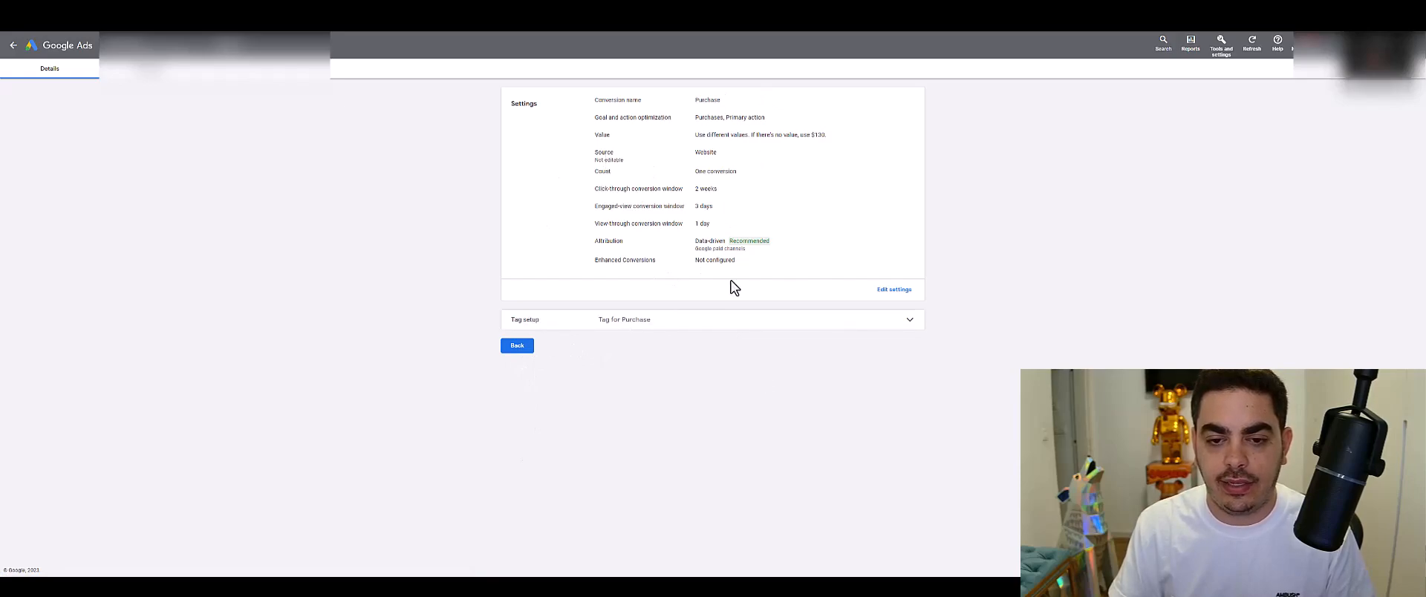
click(523, 348)
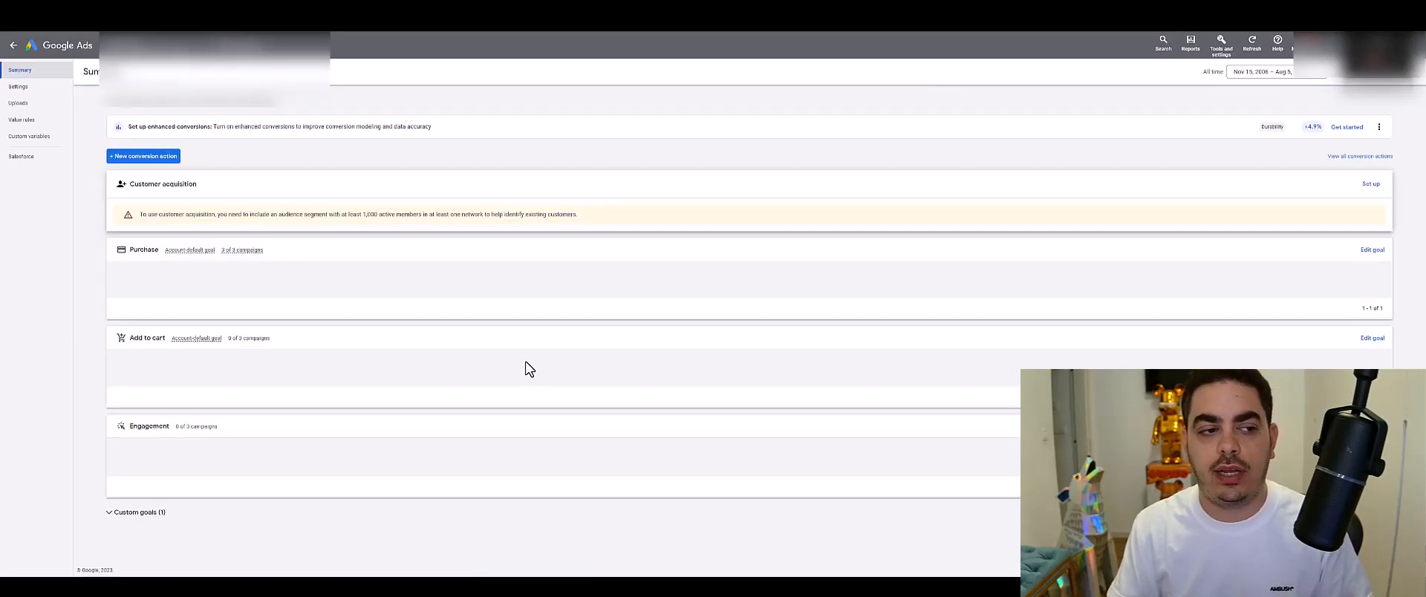
Step: Leave the conversions area and open the settings of the Wide MSS 1:1 campaign
click(159, 156)
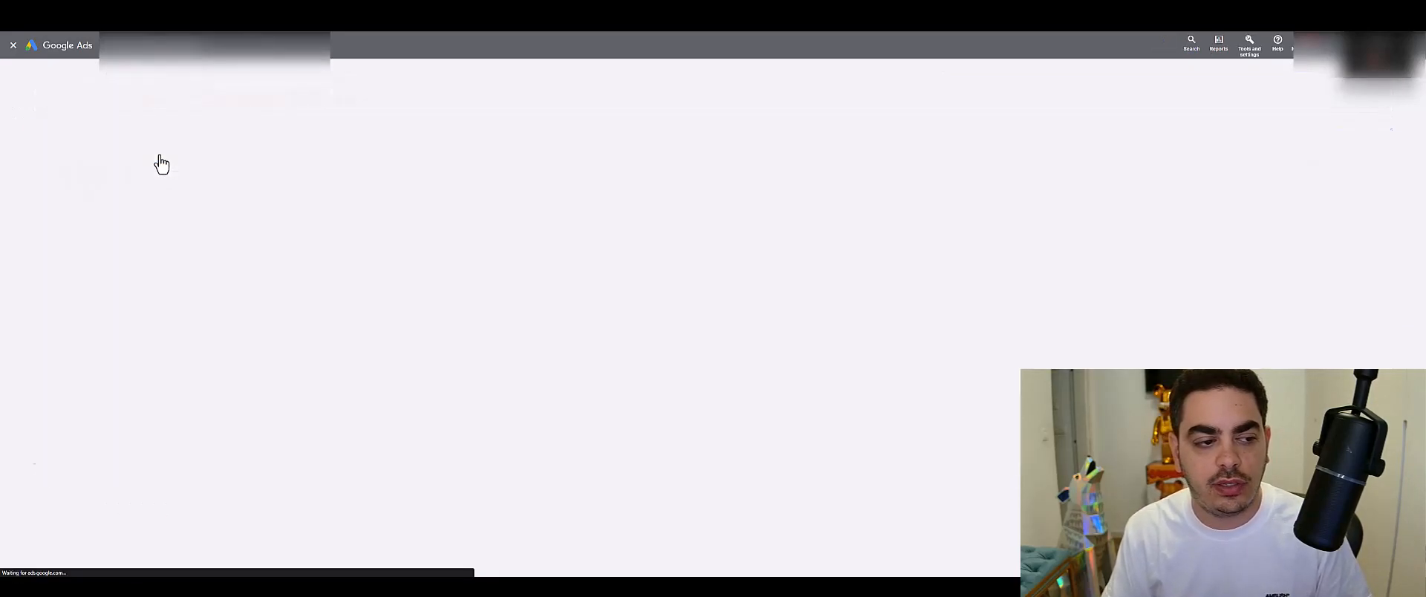
key(alt+Left)
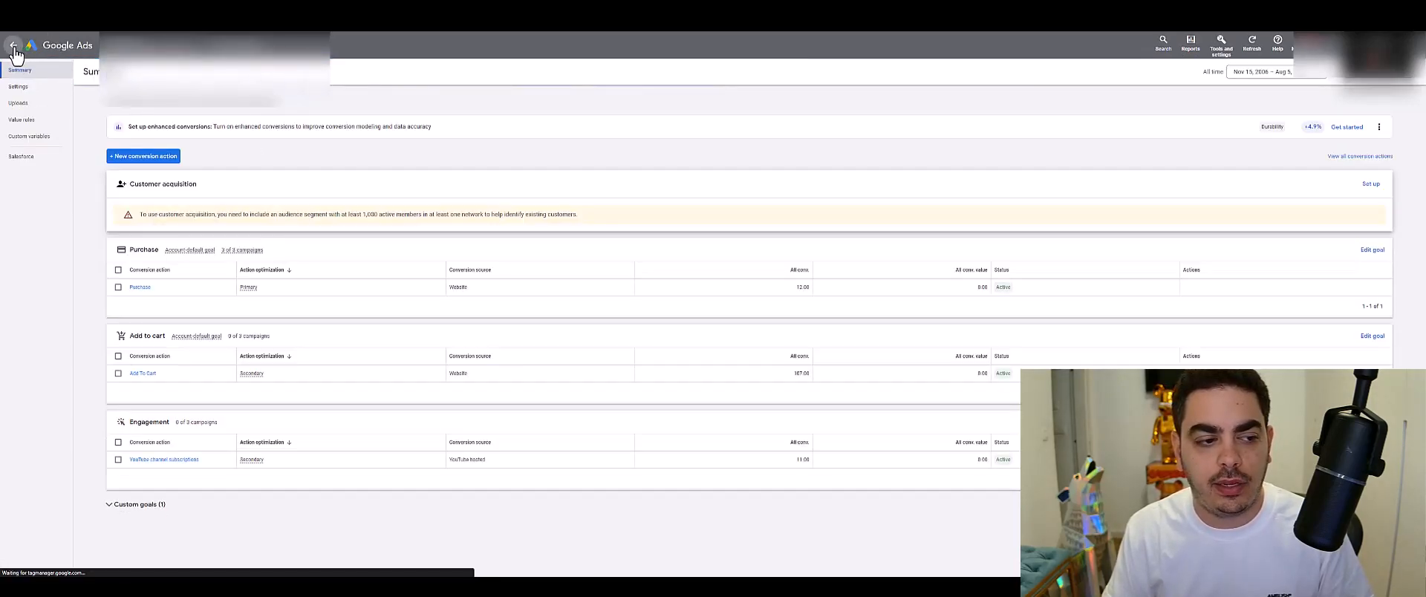
click(14, 46)
click(30, 163)
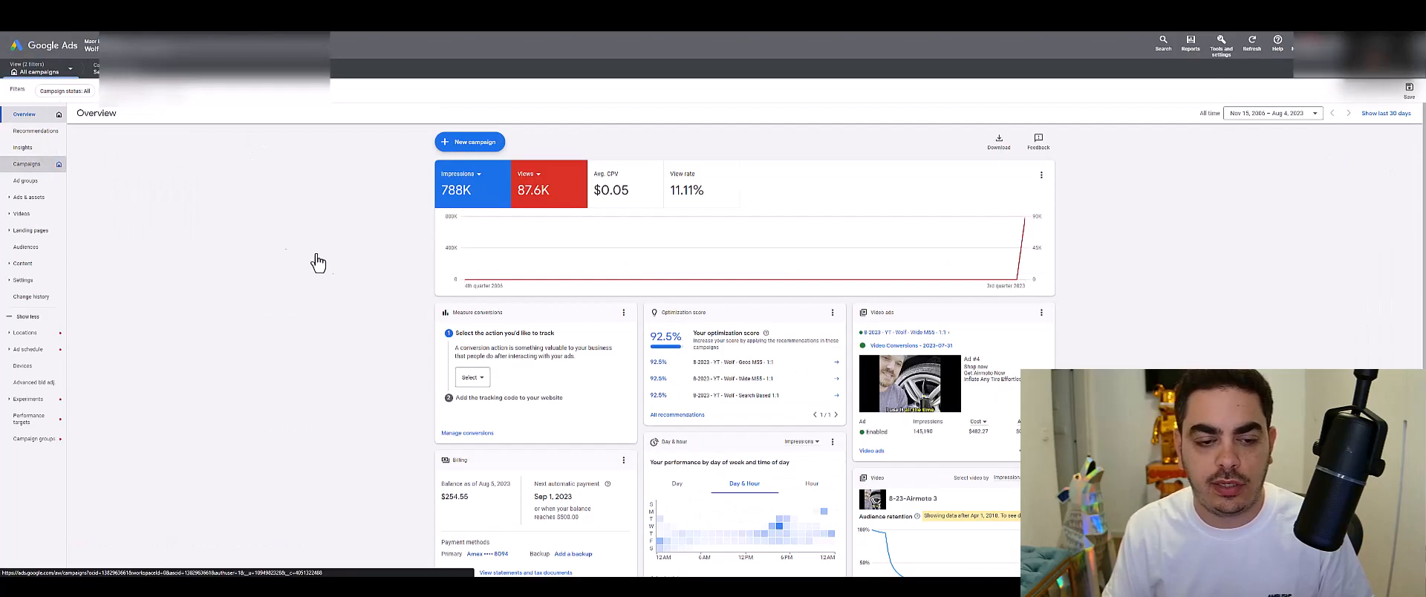
click(167, 291)
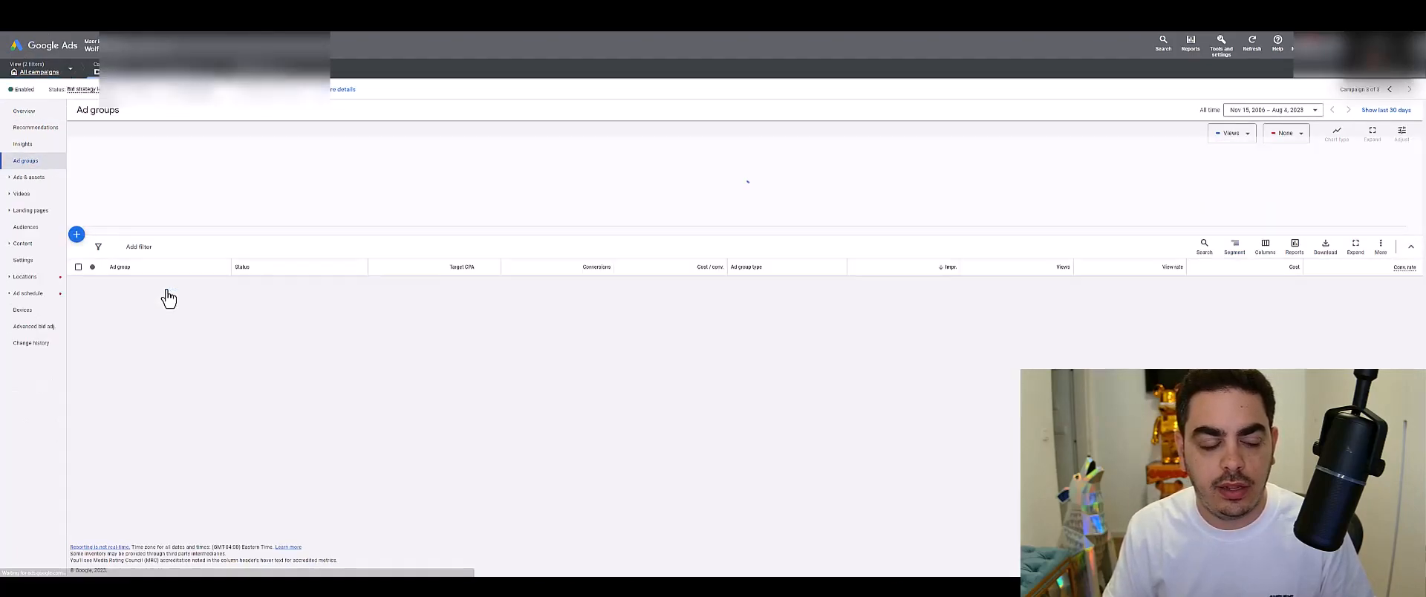
click(43, 262)
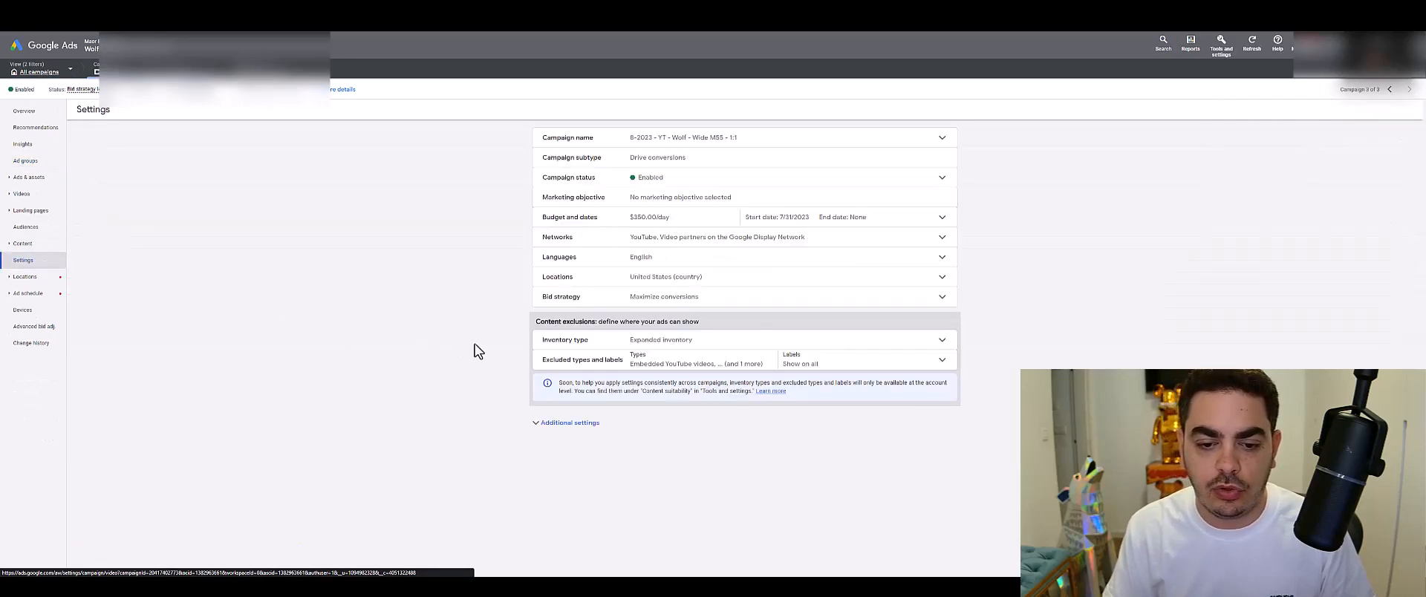
Step: Examine the campaign's bid strategy, target locations and networks settings
click(663, 298)
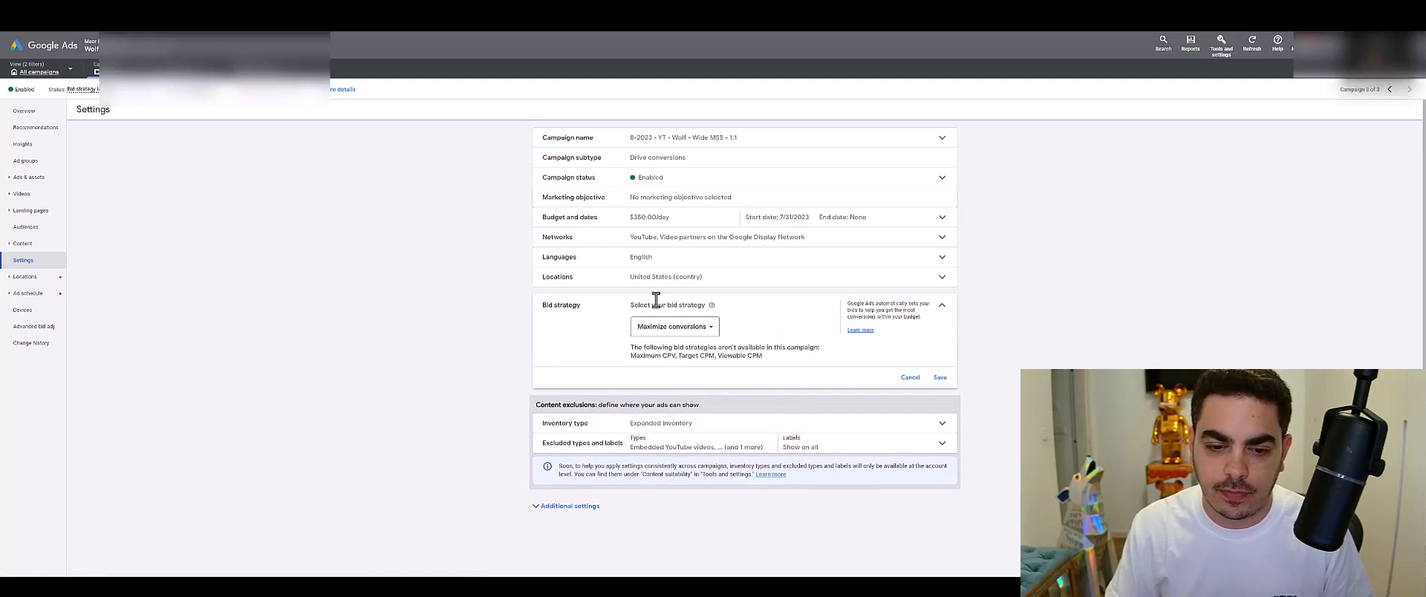
click(672, 286)
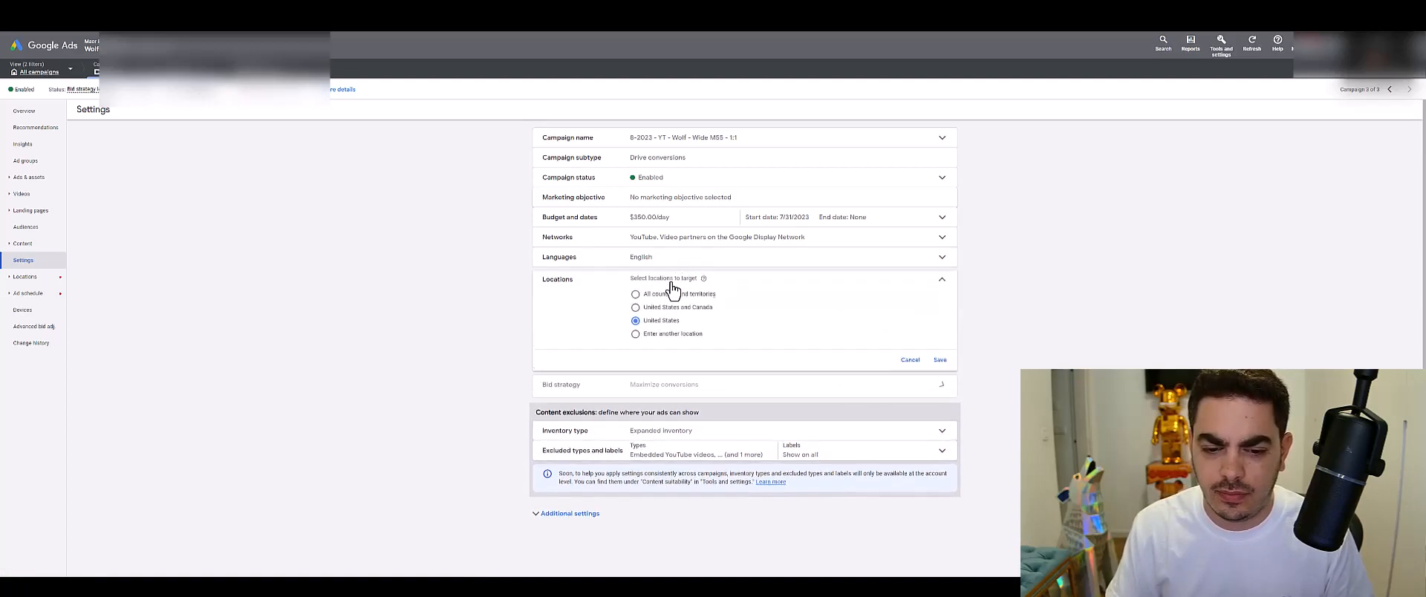
click(682, 244)
Step: Try replacing Purchases (Website) with Add To Cart + Purchase (custom) as the campaign-specific goal under additional settings, then cancel
click(577, 487)
scroll(681, 487, down, 2)
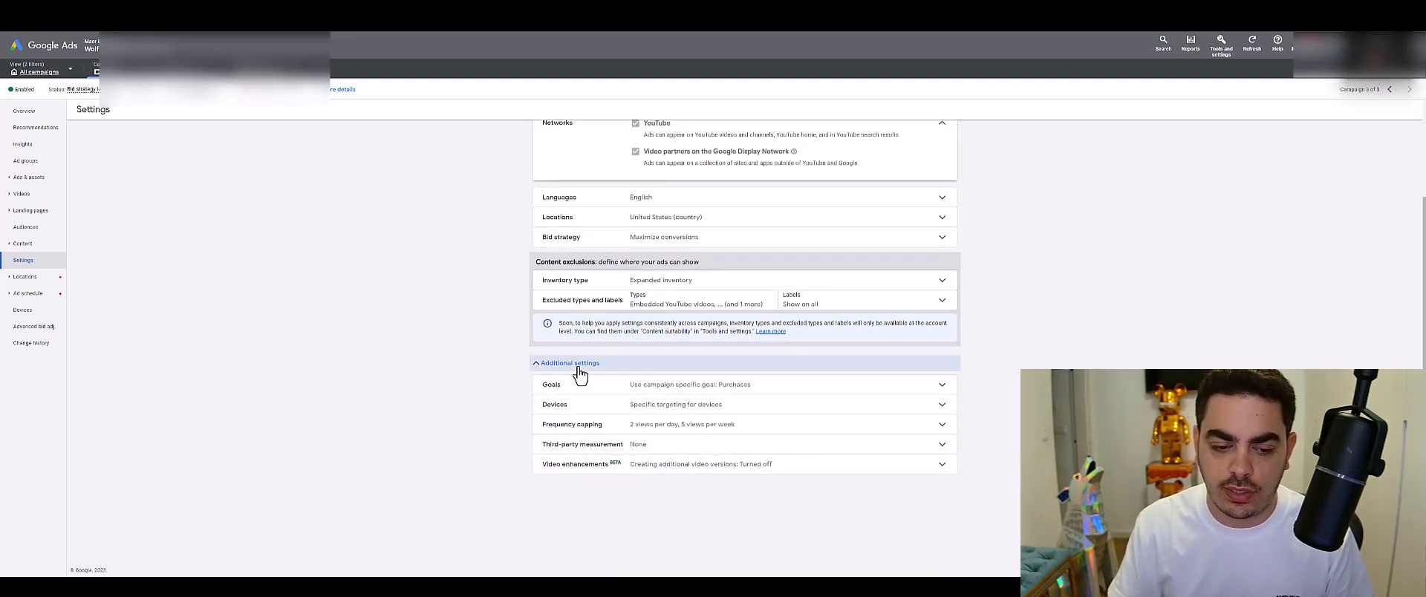
click(679, 386)
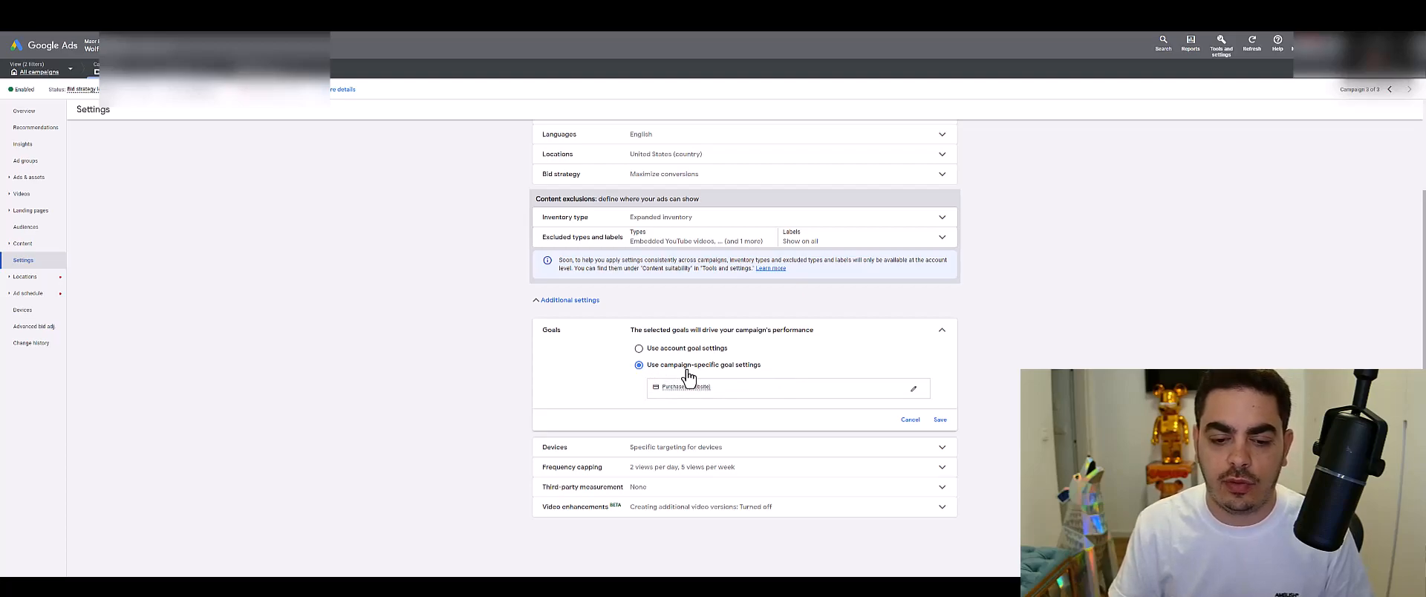
click(910, 392)
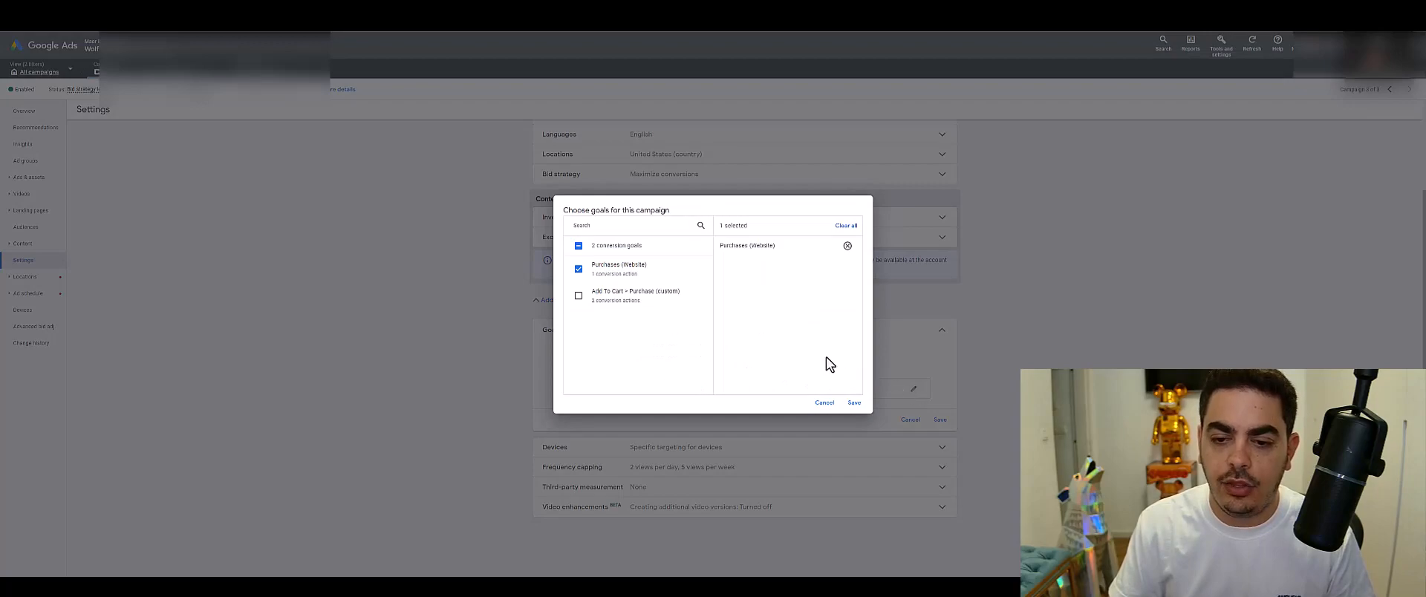
click(631, 269)
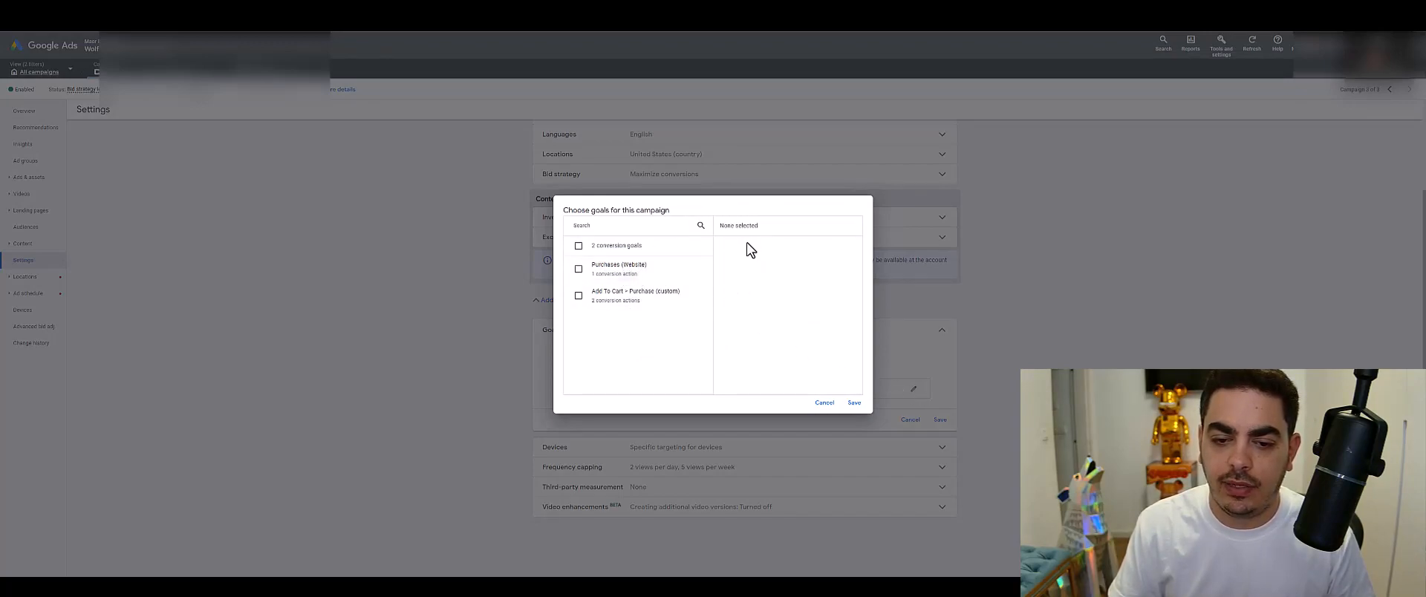
click(603, 305)
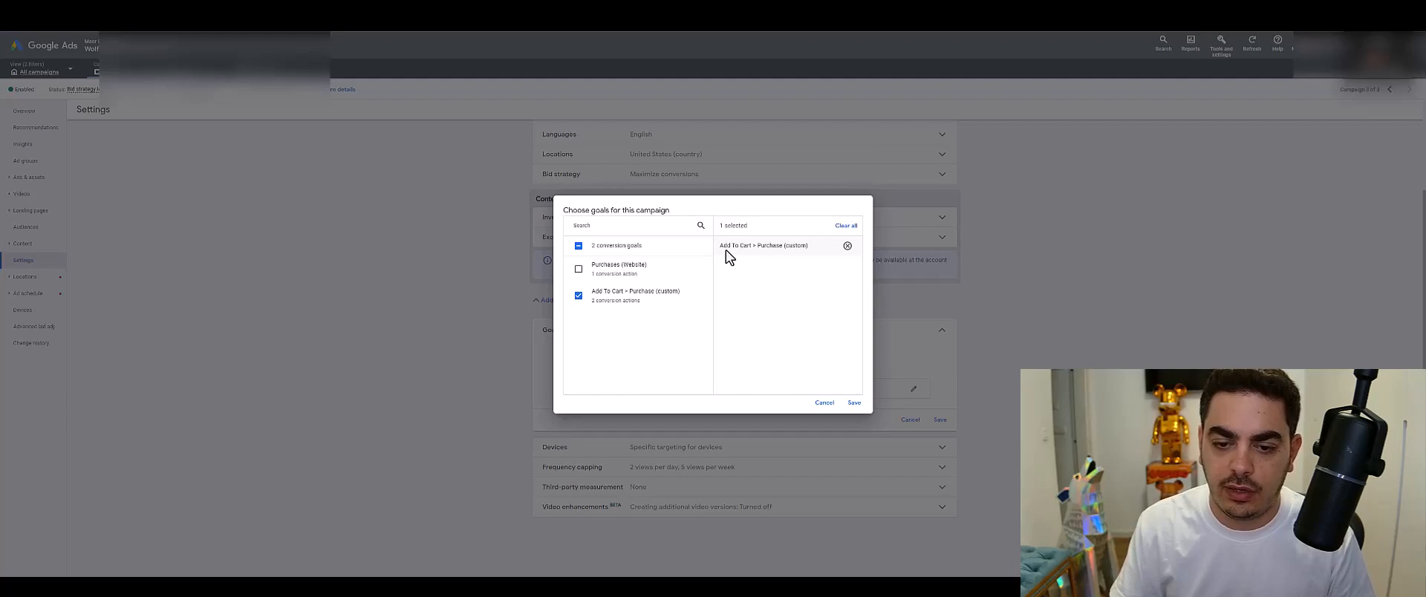
click(825, 402)
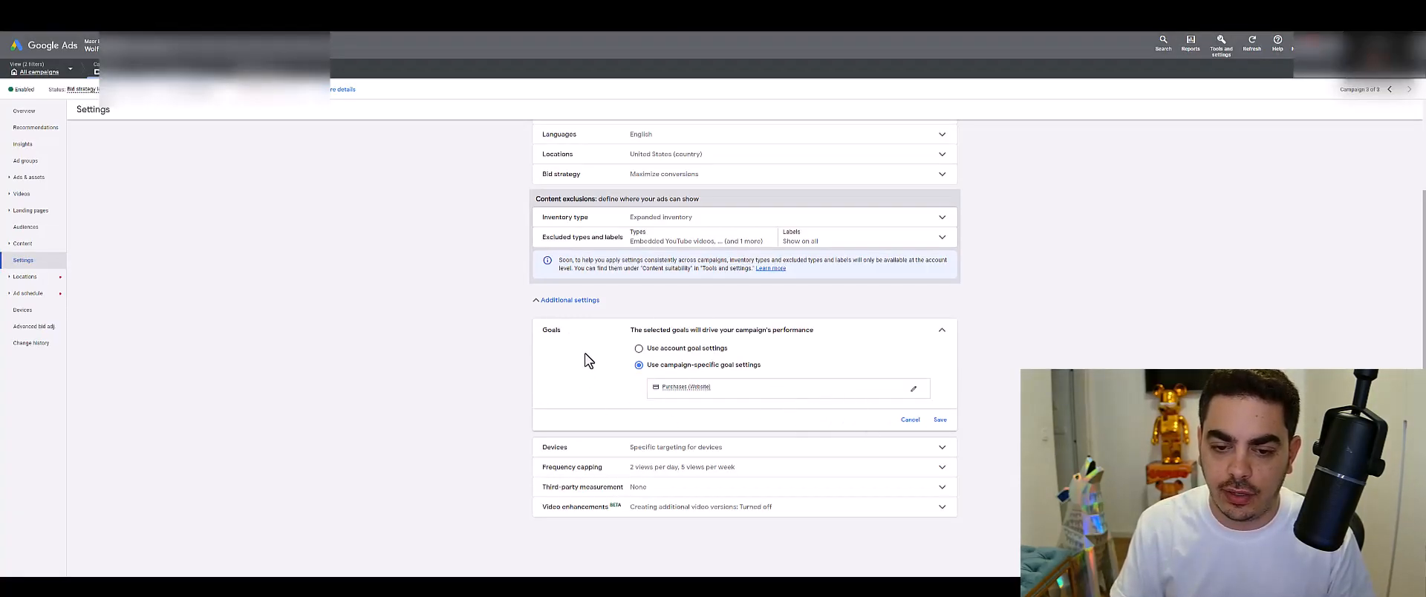
click(910, 420)
Step: Return to the list of all campaigns and examine the options for segmenting the table by conversions
scroll(802, 401, up, 2)
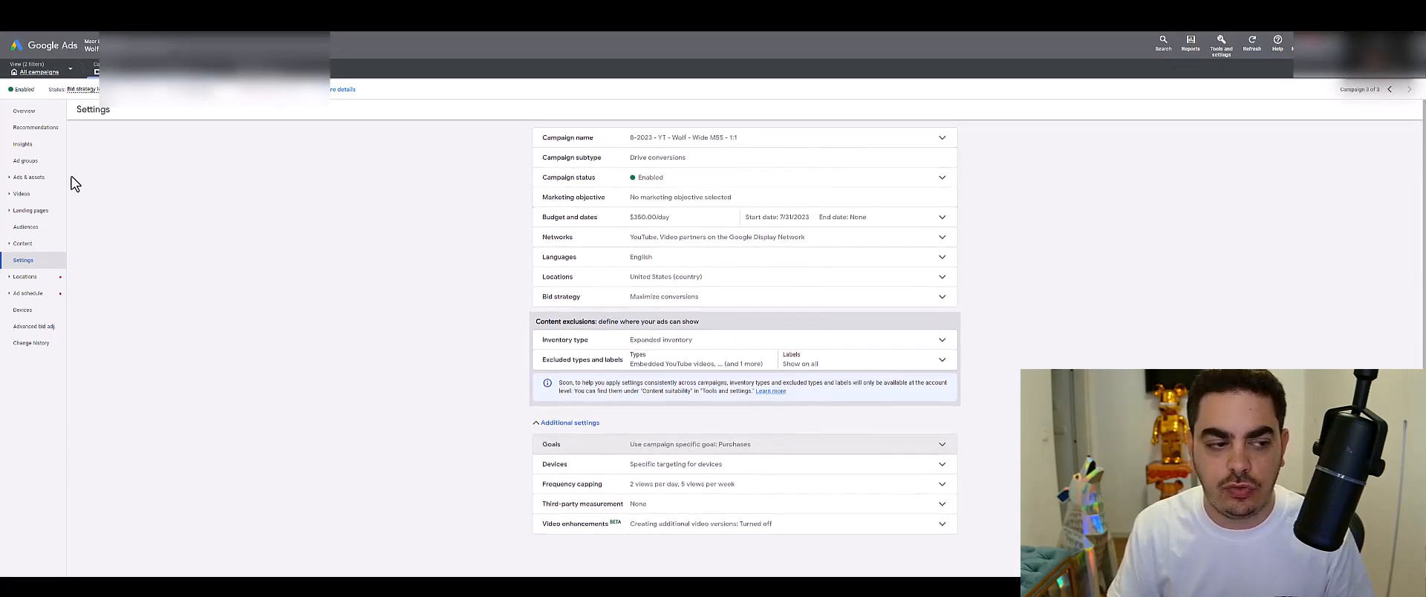
click(52, 74)
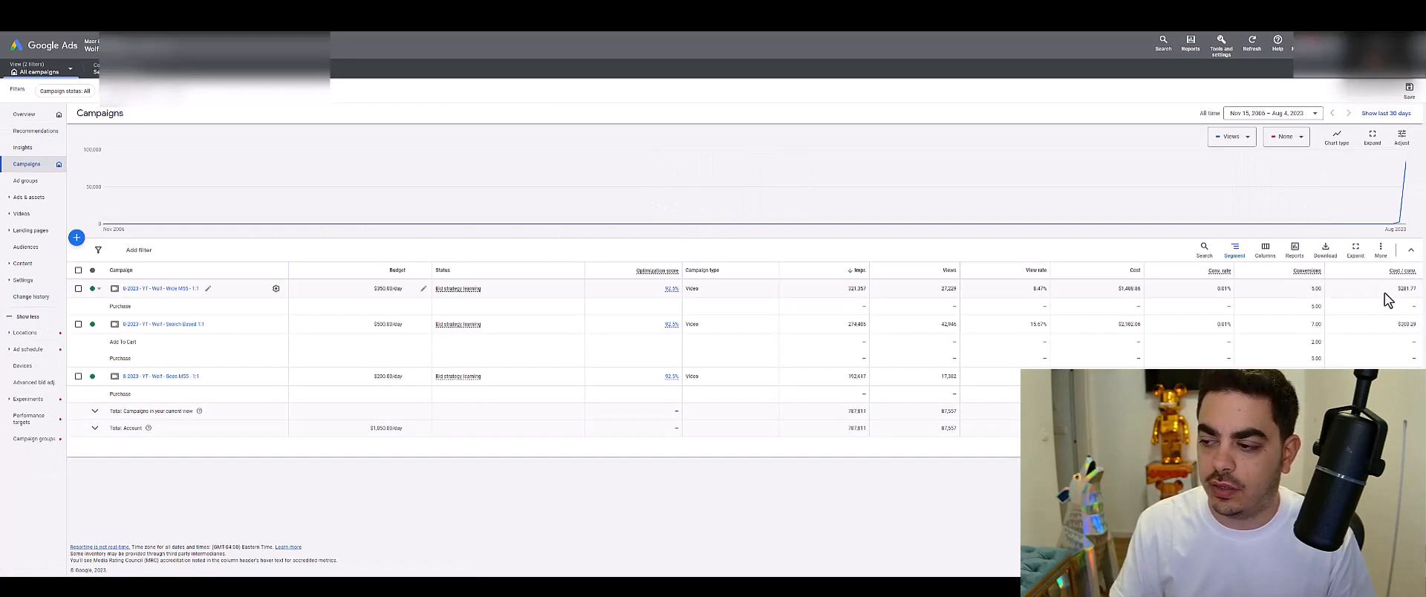
click(1236, 252)
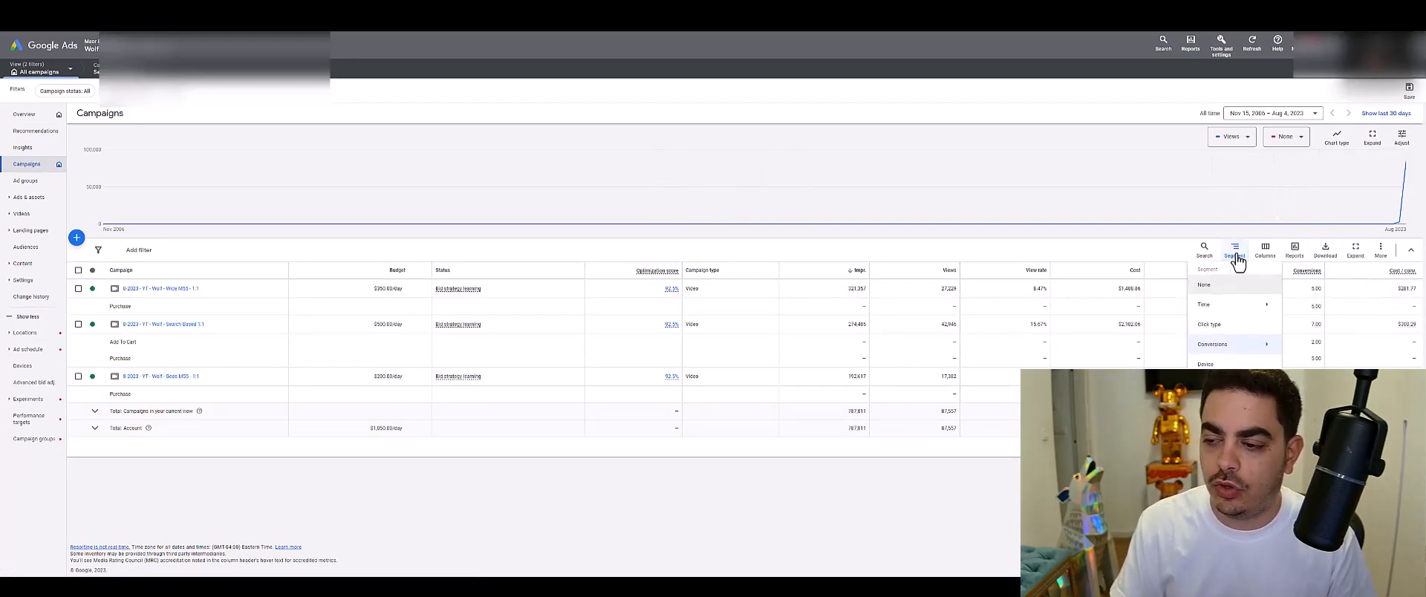
mouse_move(1229, 354)
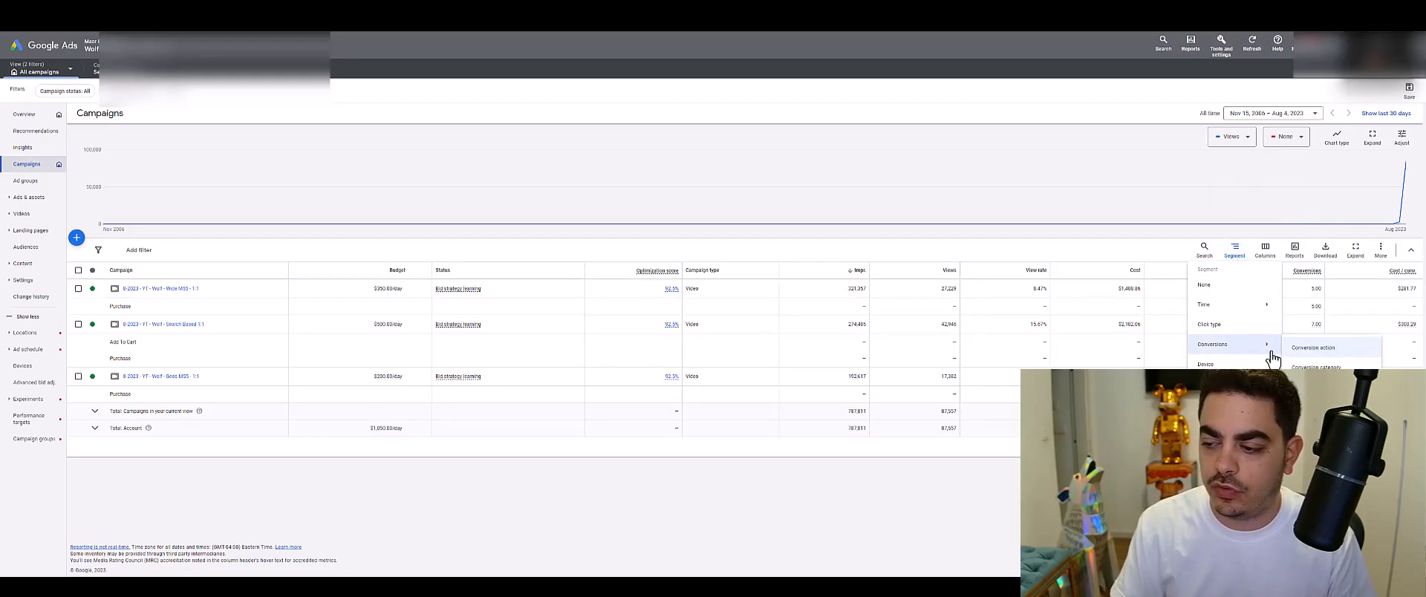
click(1077, 330)
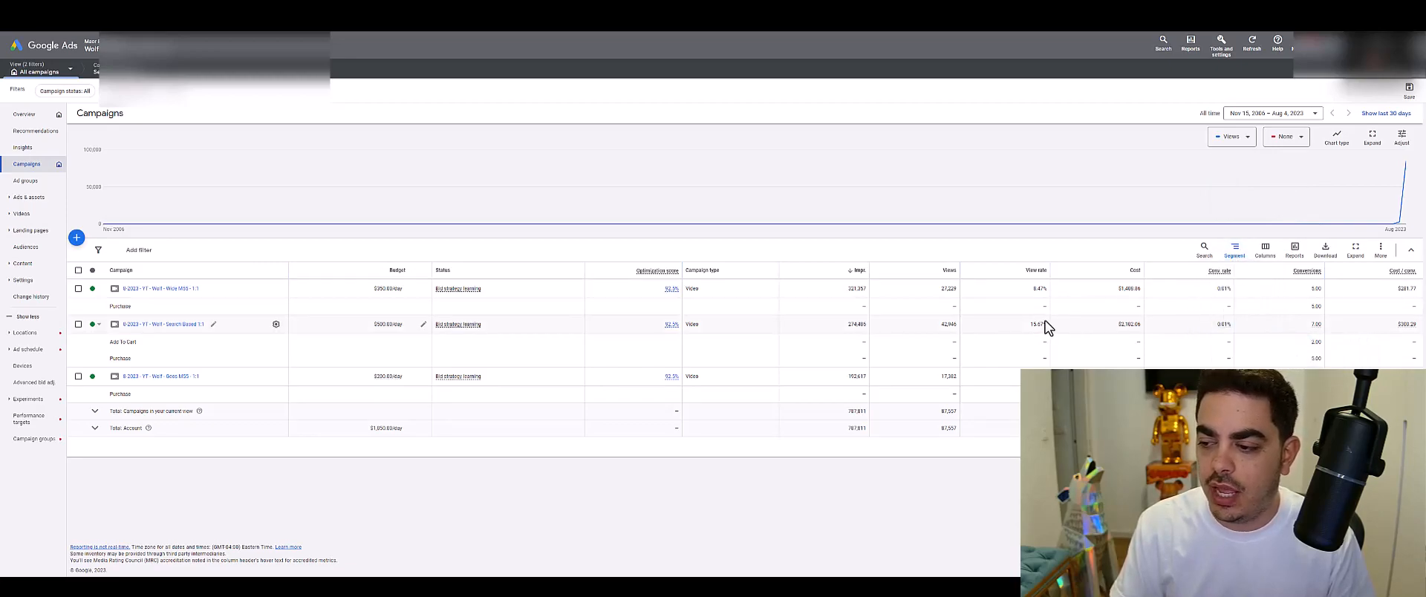